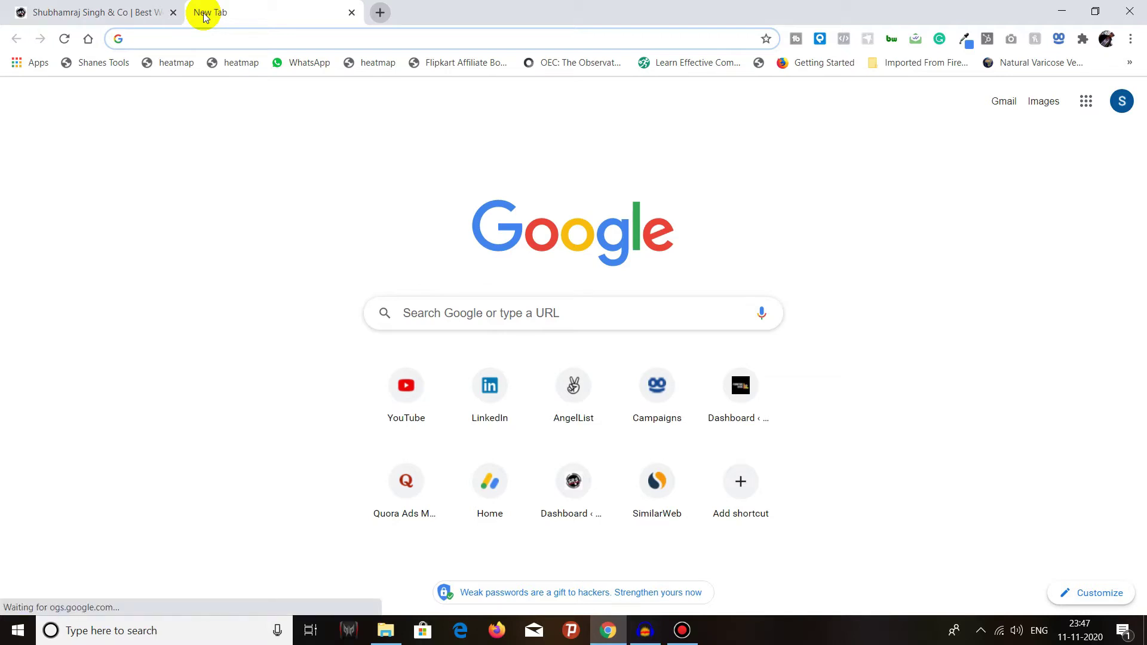
text(000)
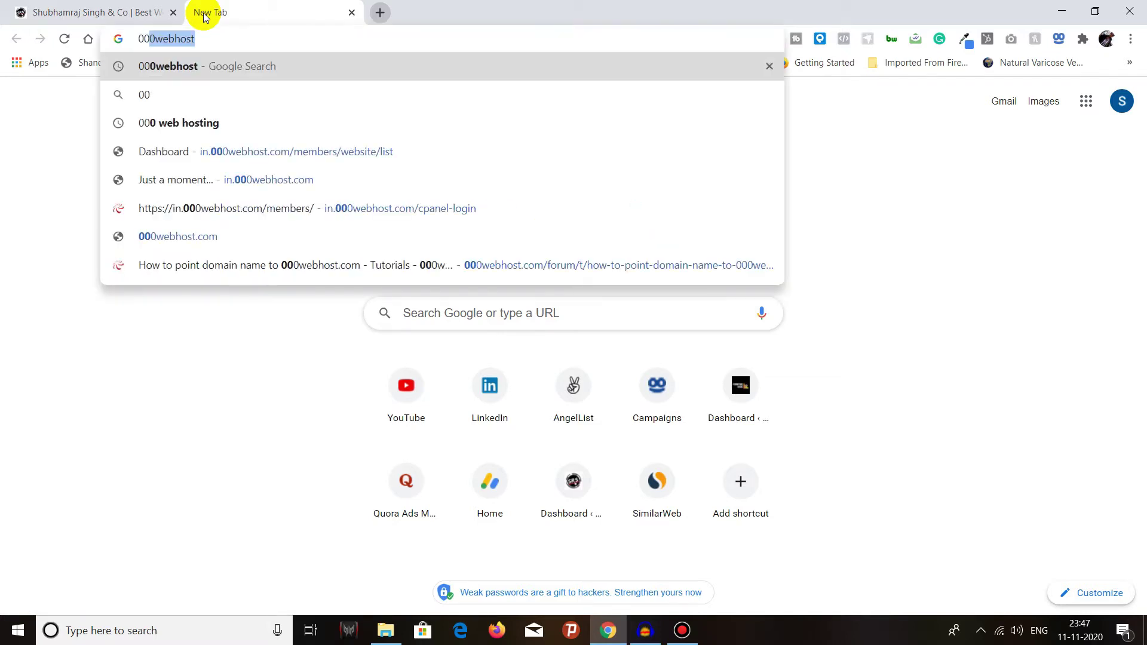
Step: Load the 000webhost Dashboard website list from the omnibox suggestions
key(Down)
key(Down)
key(Down)
key(Down)
key(Down)
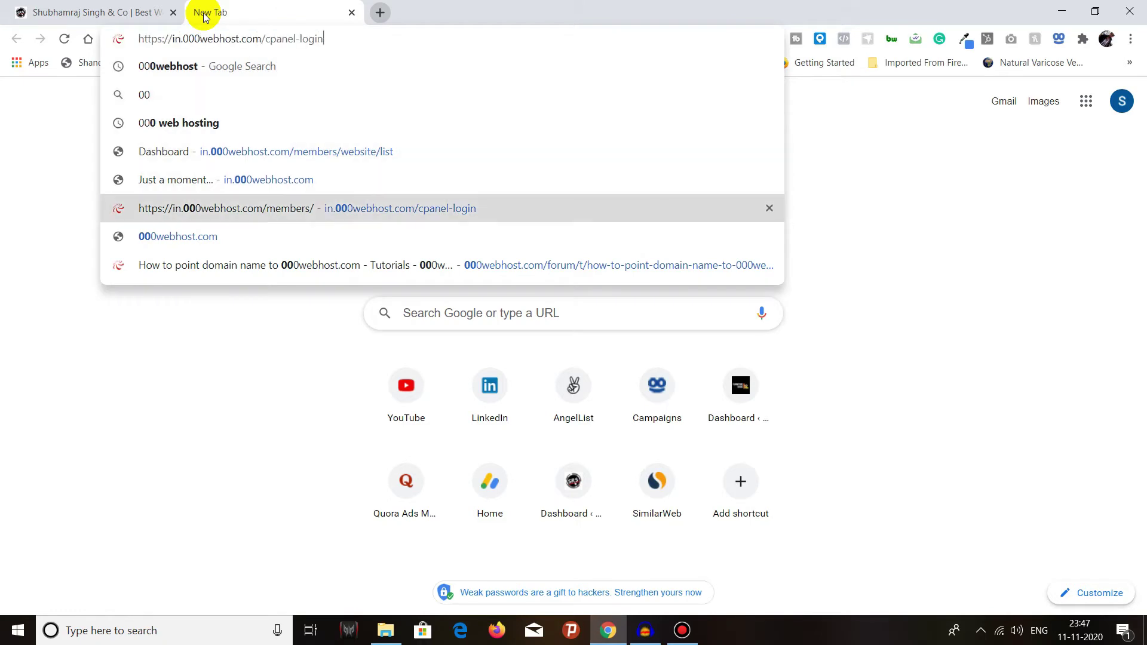
key(Up)
key(Up)
key(Down)
key(Down)
key(Up)
key(Up)
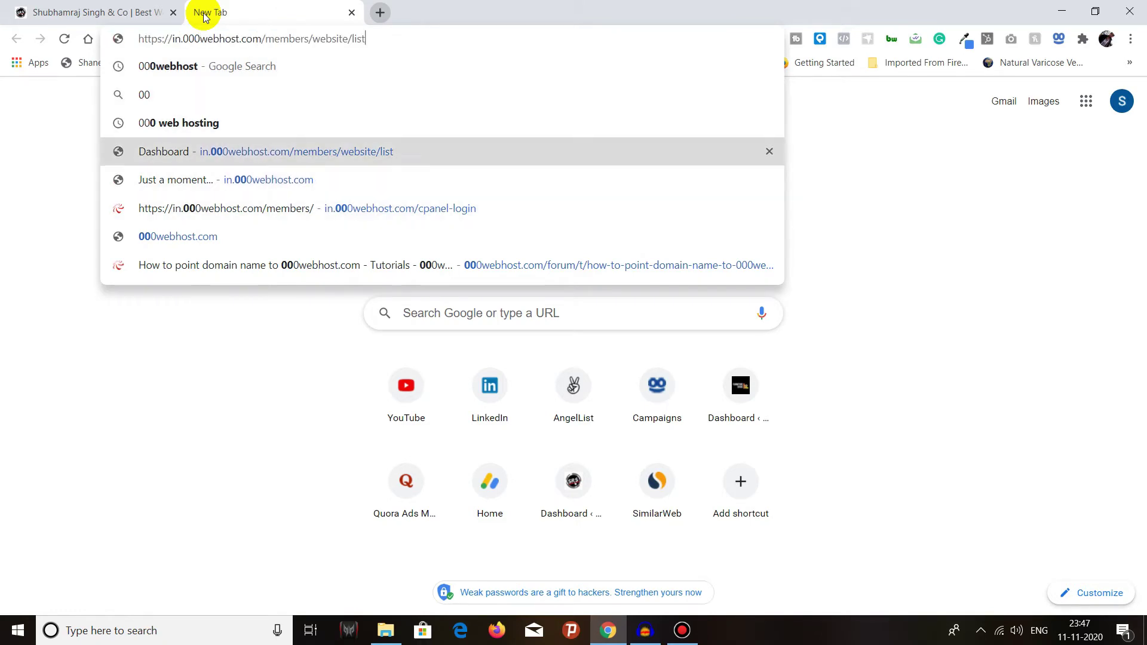
key(Return)
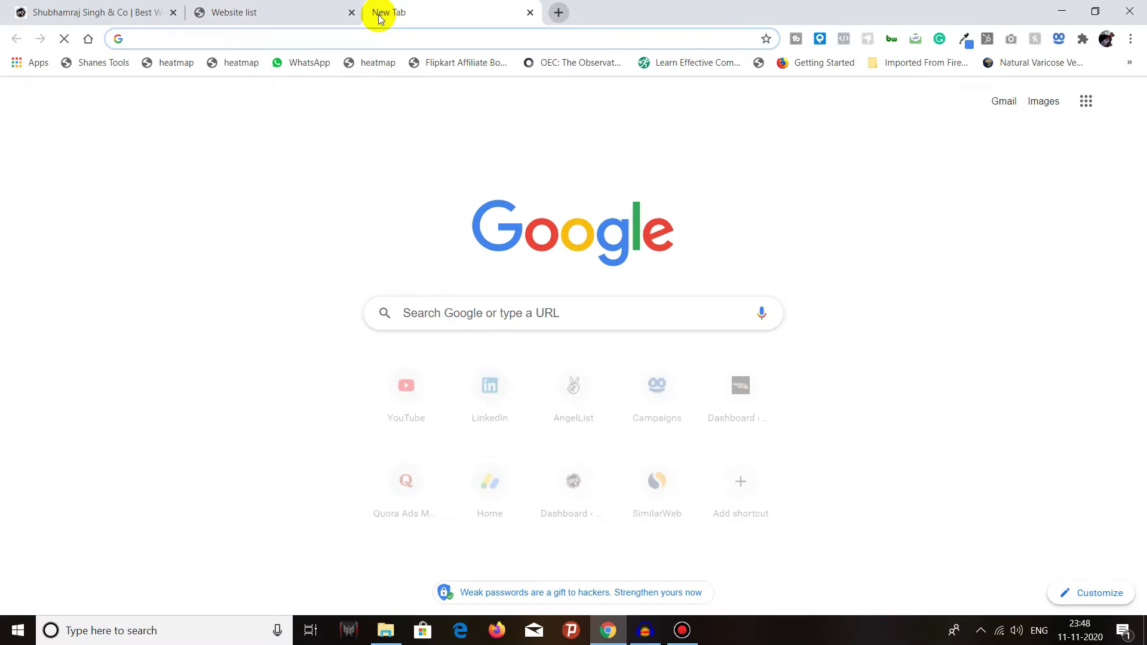
text(freenom.com)
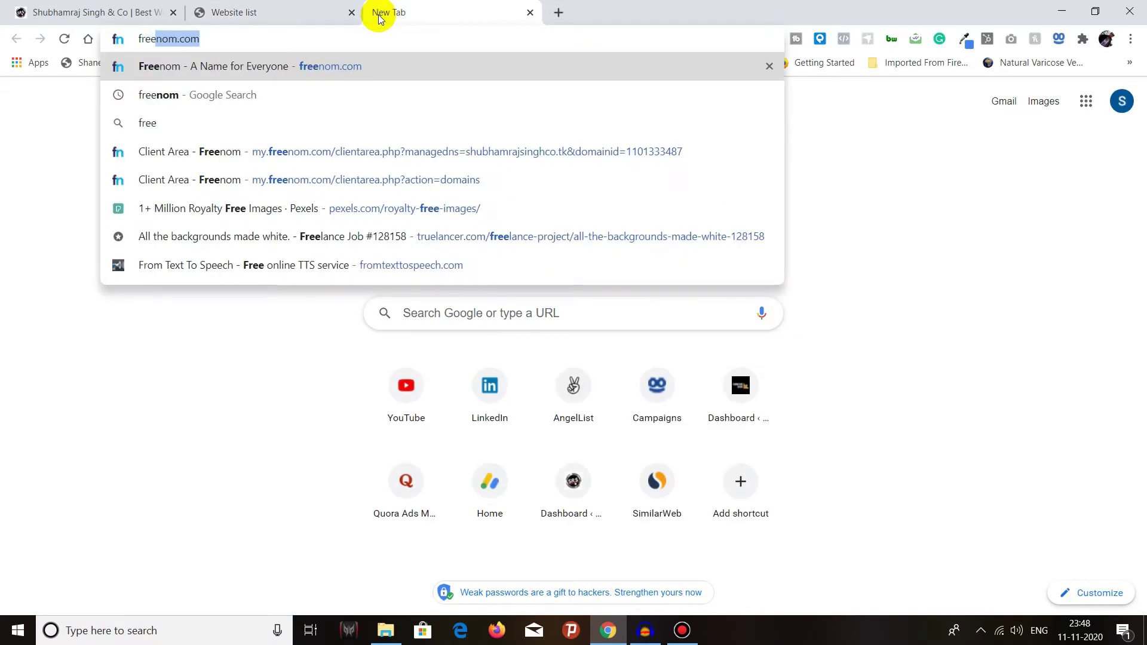
Step: Go to freenom.com and open Services > My Domains listing shubhamrajsinghco.tk
key(Return)
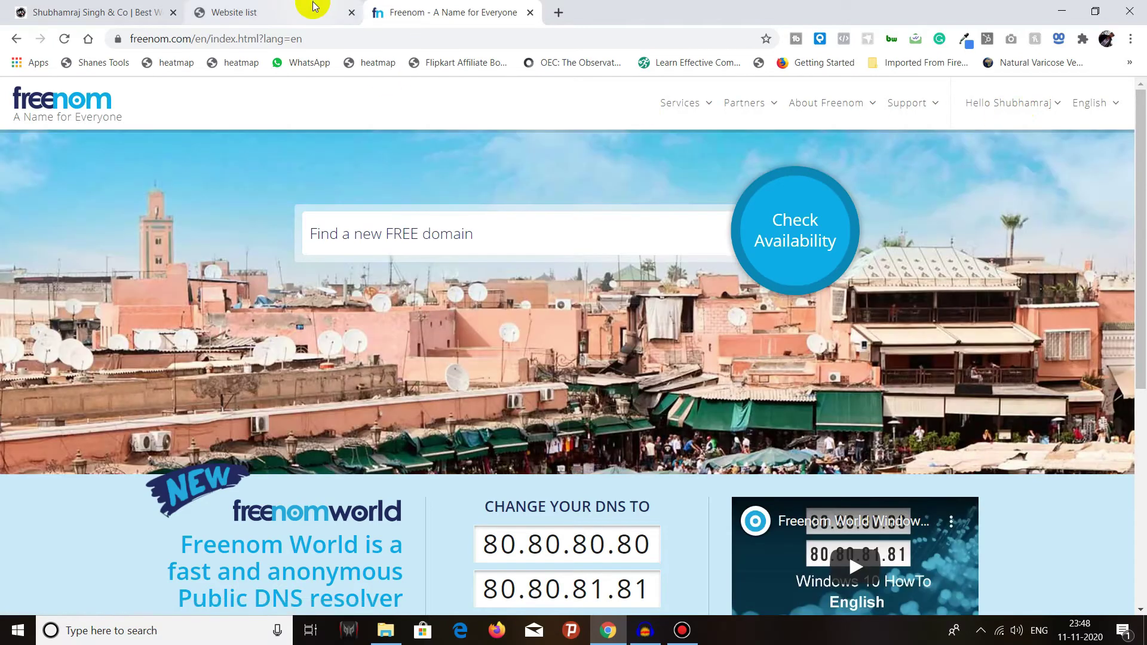
click(703, 103)
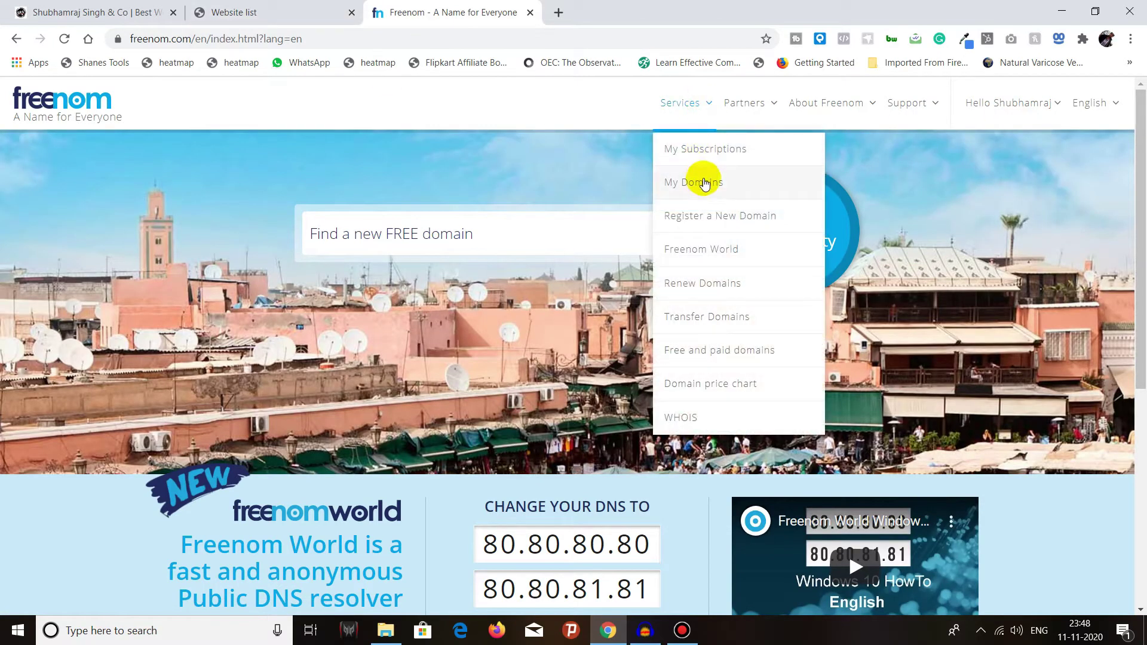
click(703, 182)
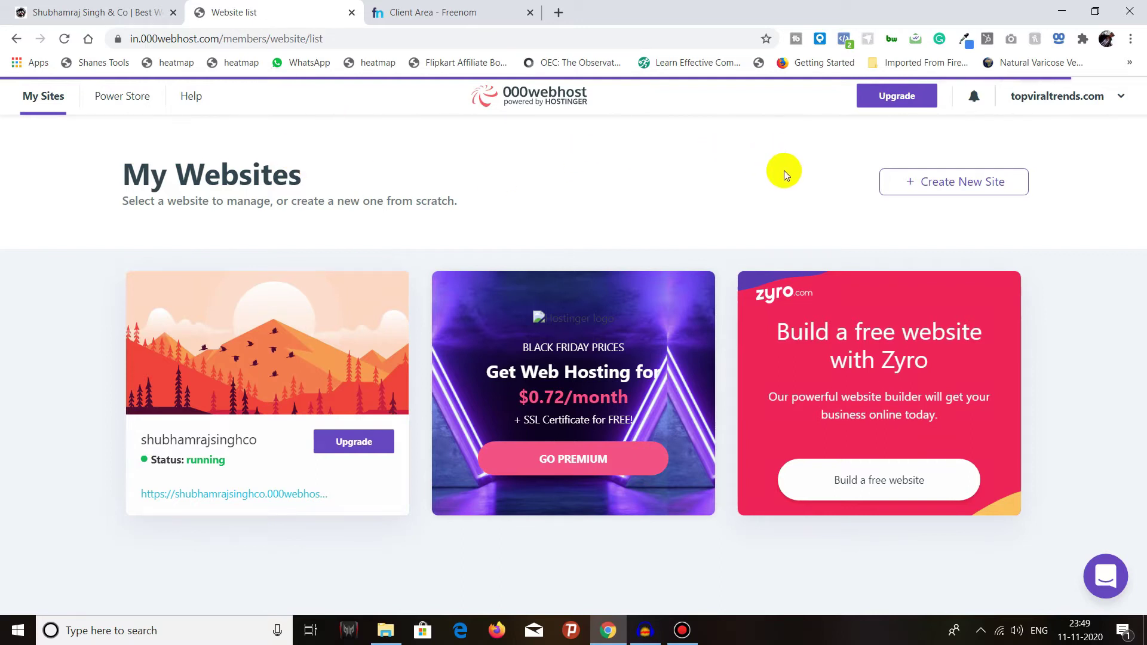
Step: Open Manage Website for the shubhamrajsinghco site and go to its Parked Domains settings
click(448, 11)
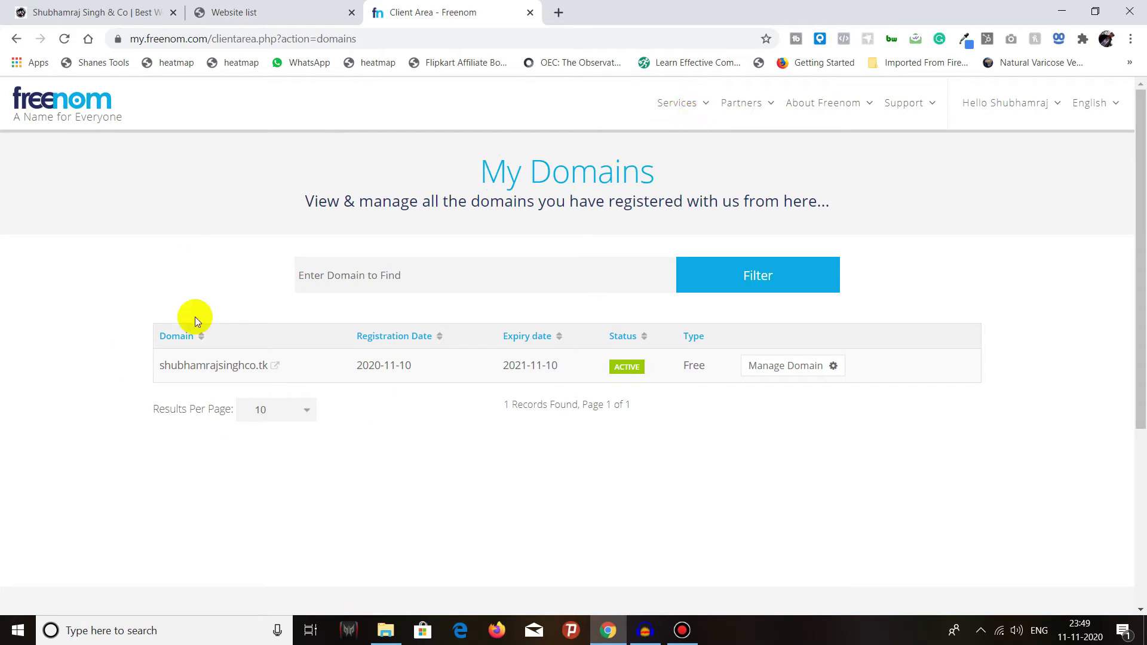
click(234, 12)
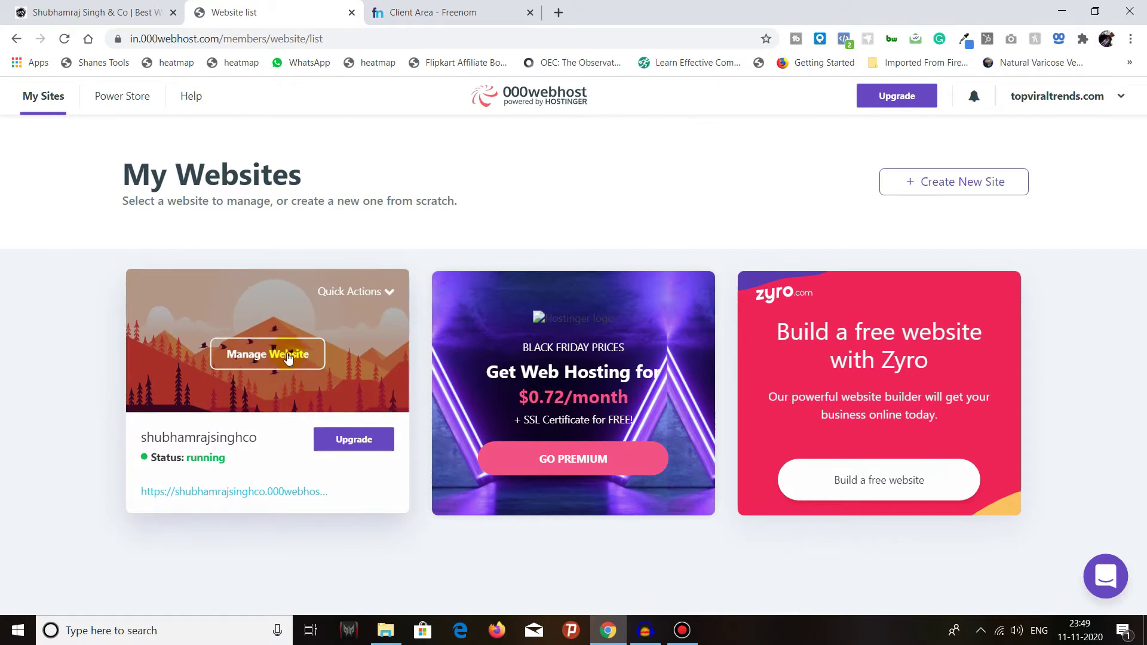
click(288, 357)
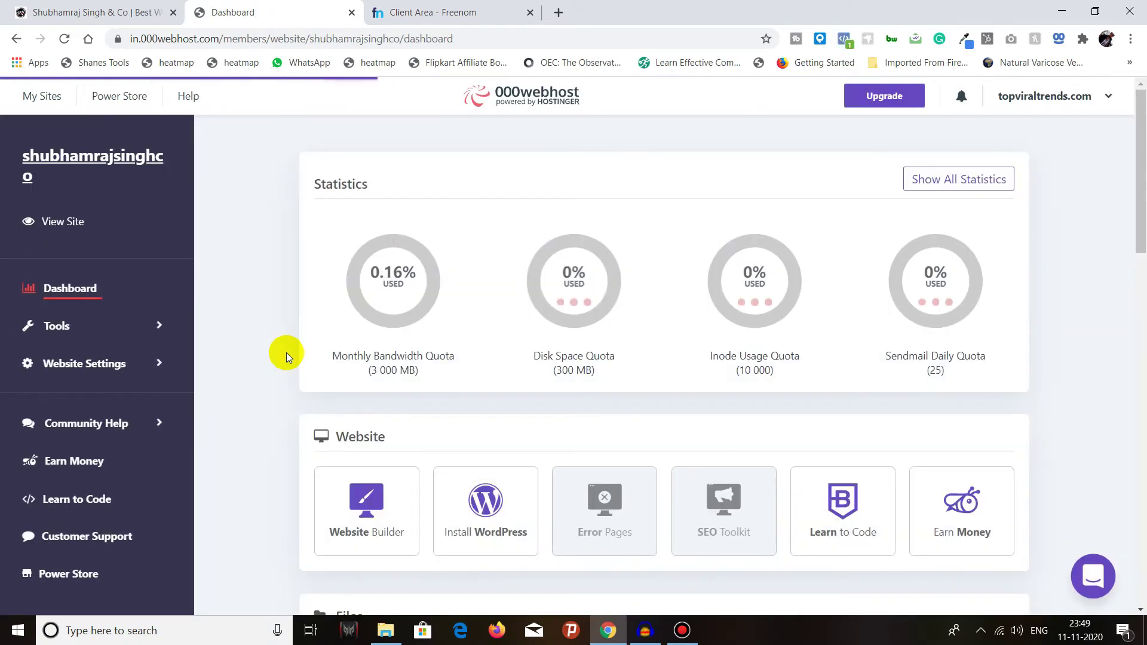
drag(1140, 174, 1140, 207)
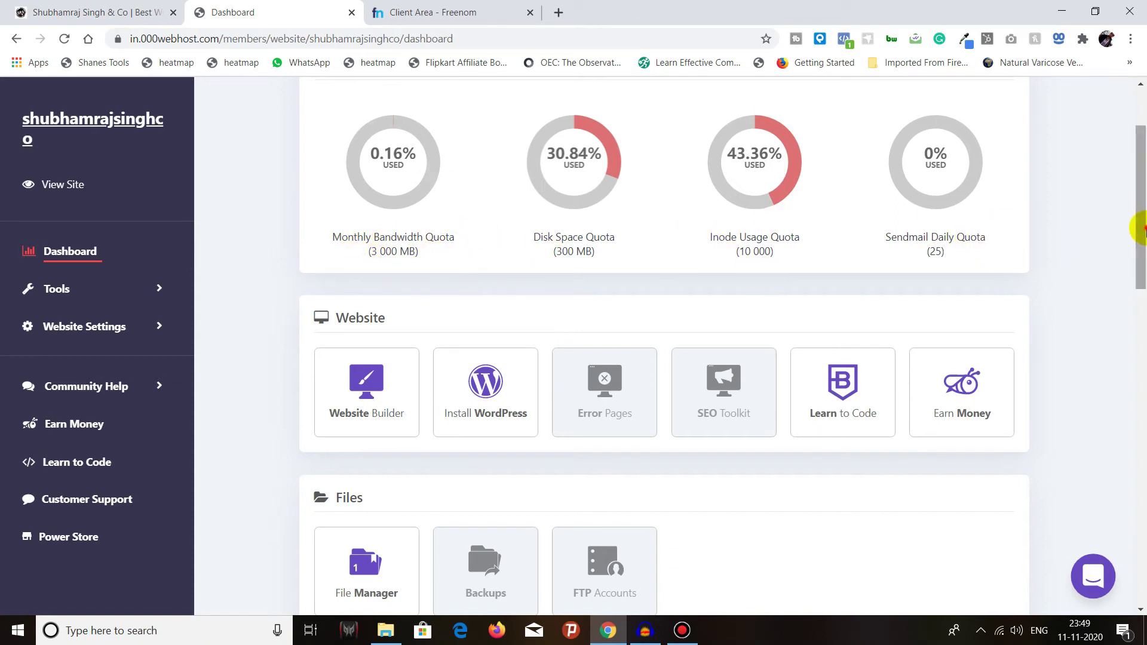
drag(1138, 228, 1138, 376)
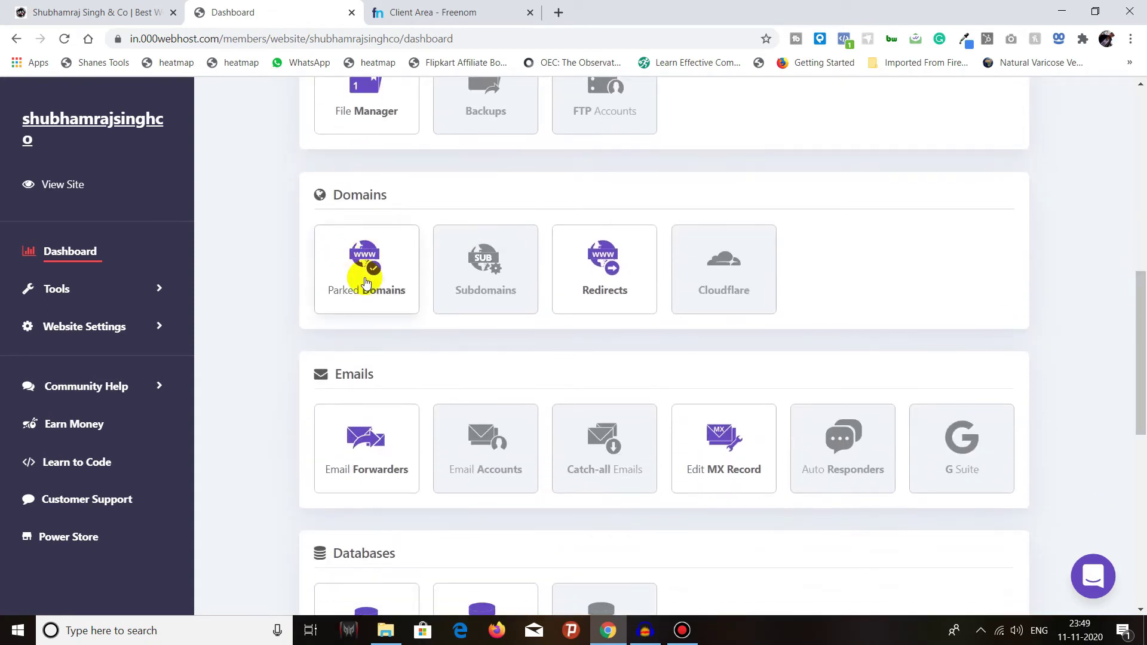
click(374, 282)
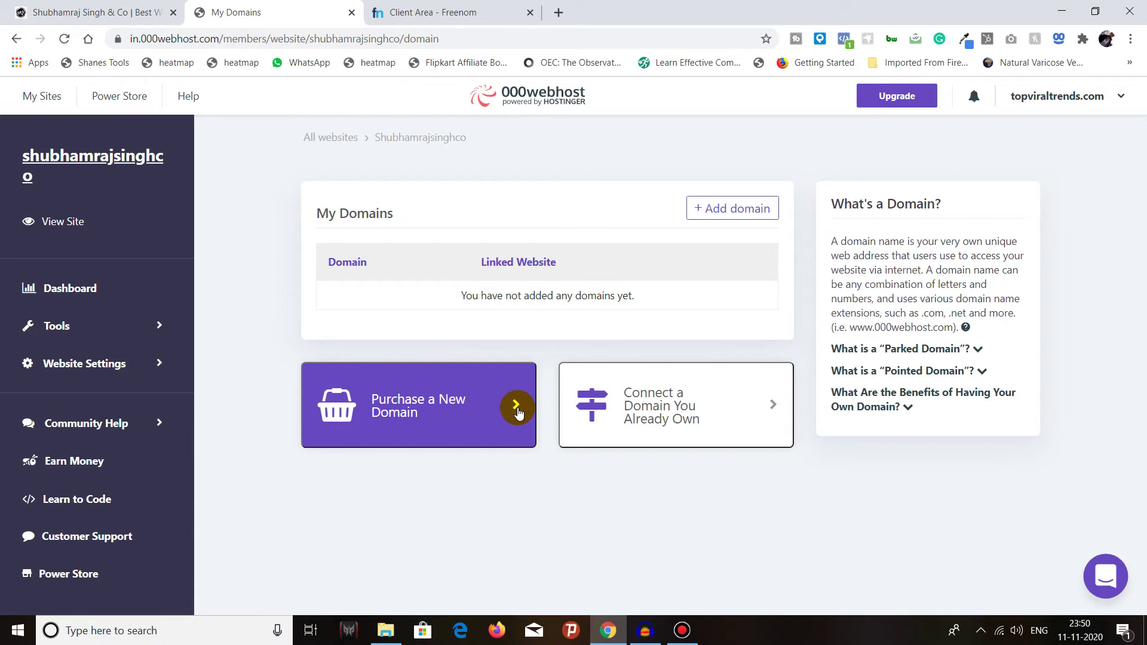
Step: Choose Connect a Domain You Already Own with the Park domain option and continue to the form
click(701, 405)
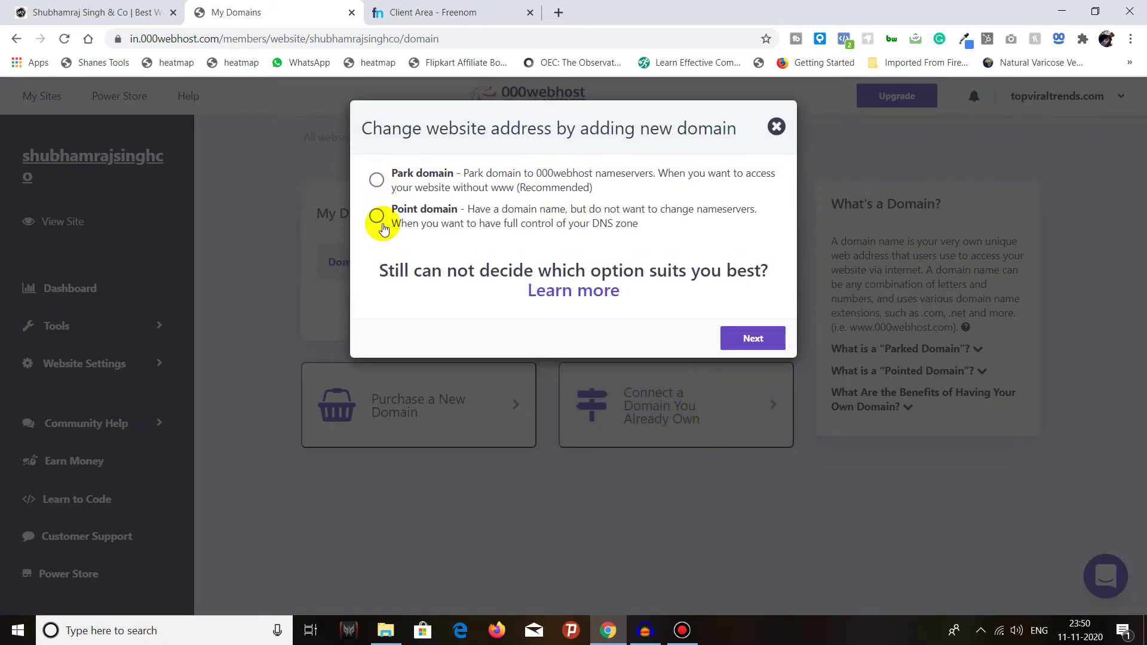
click(376, 181)
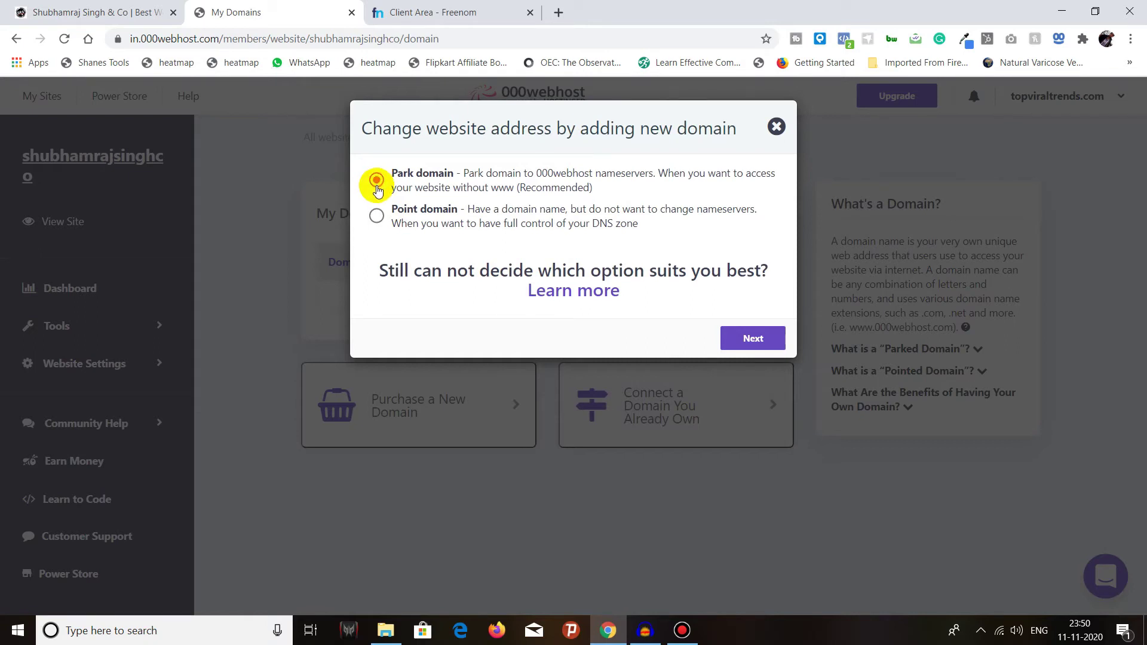
click(752, 338)
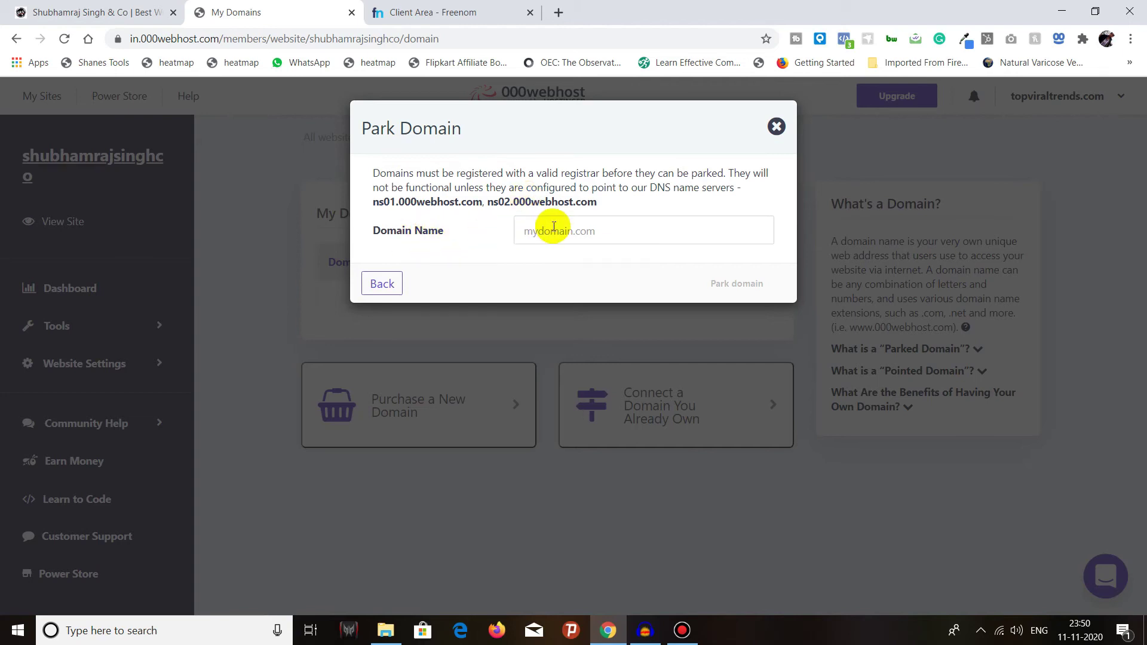
Step: Copy shubhamrajsinghco.tk from Freenom and paste it into the Park Domain name field
click(433, 12)
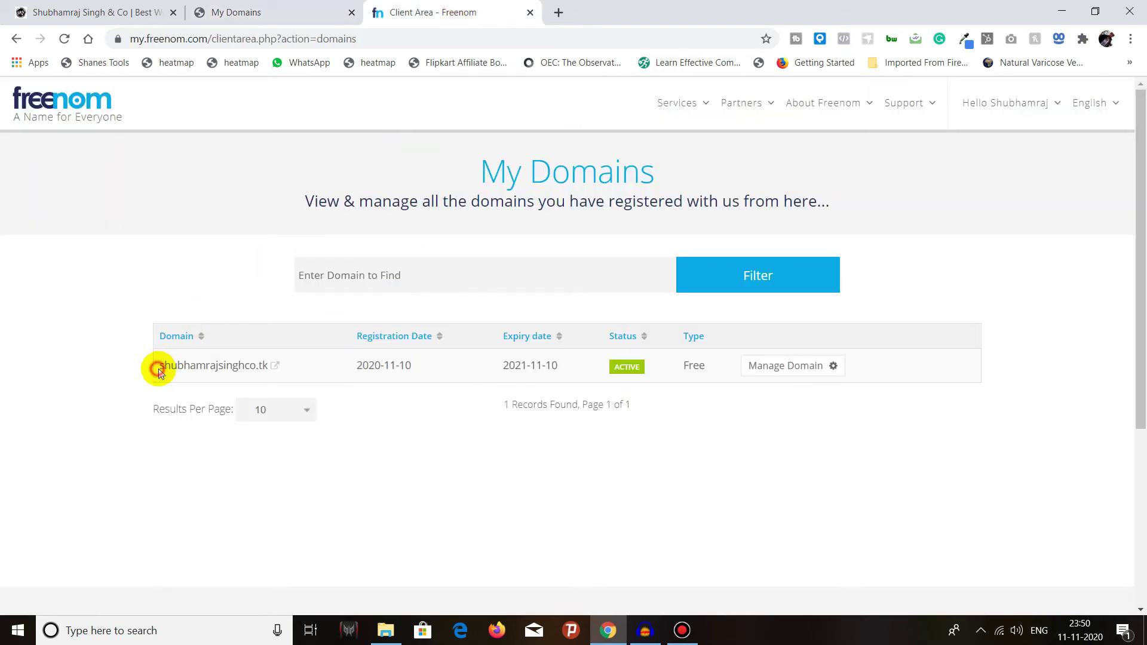
drag(159, 365, 268, 375)
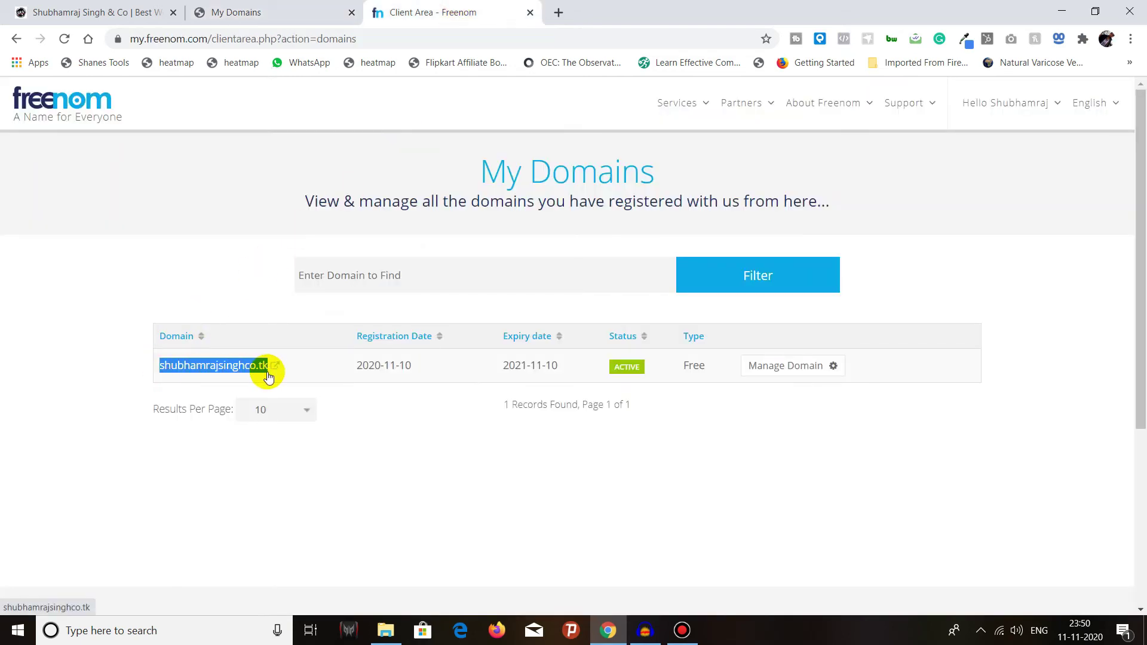
key(ctrl+c)
click(235, 11)
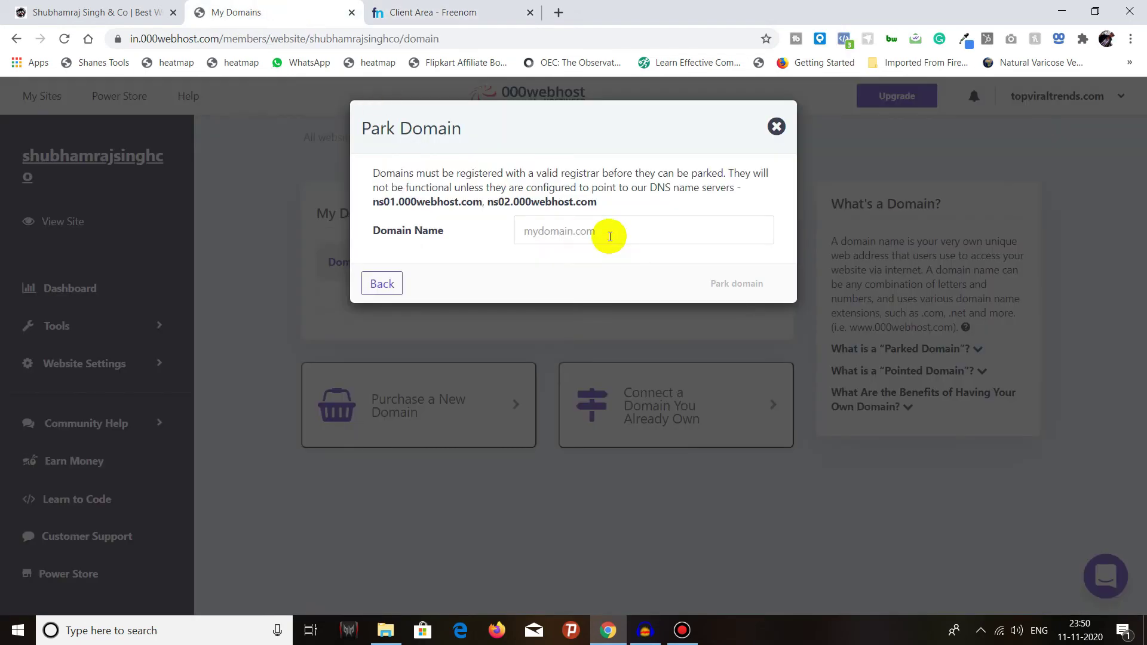
click(610, 232)
key(ctrl+v)
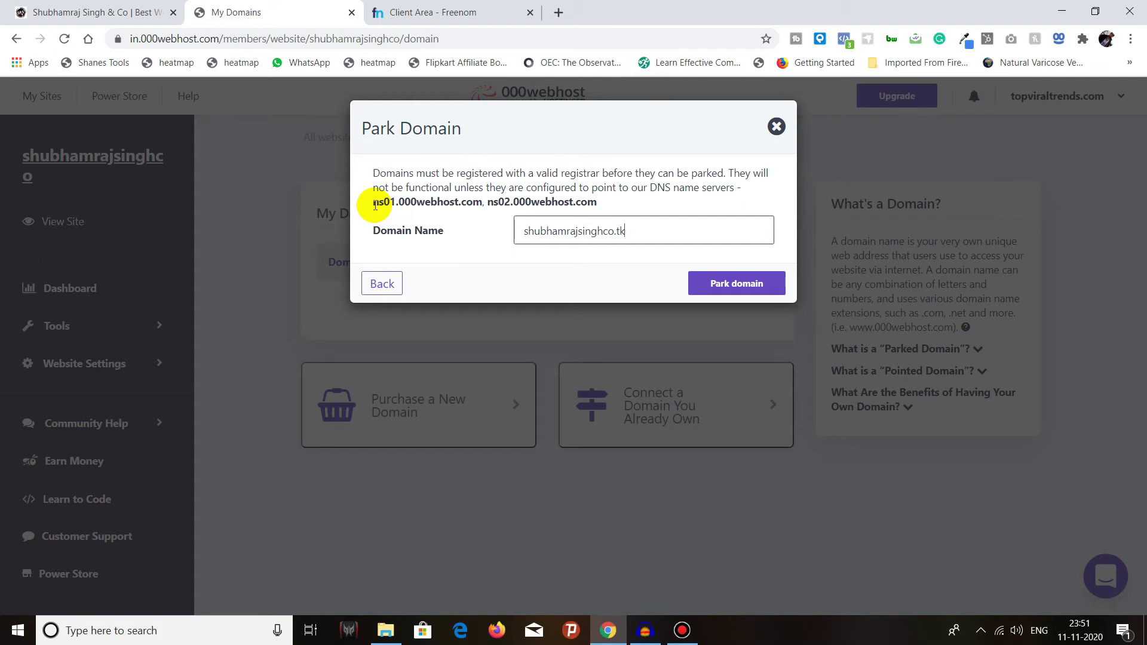
Step: Select ns01.000webhost.com, then open Freenom's Manage Domain > Management Tools > Nameservers for shubhamrajsinghco.tk
drag(373, 205, 484, 205)
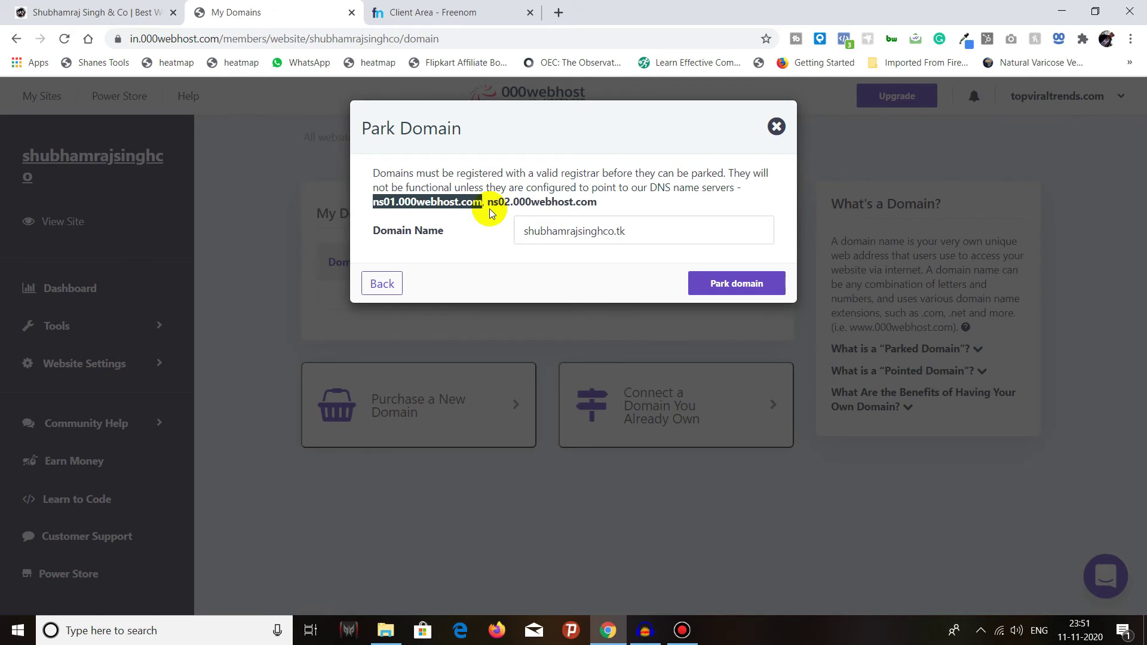
click(461, 12)
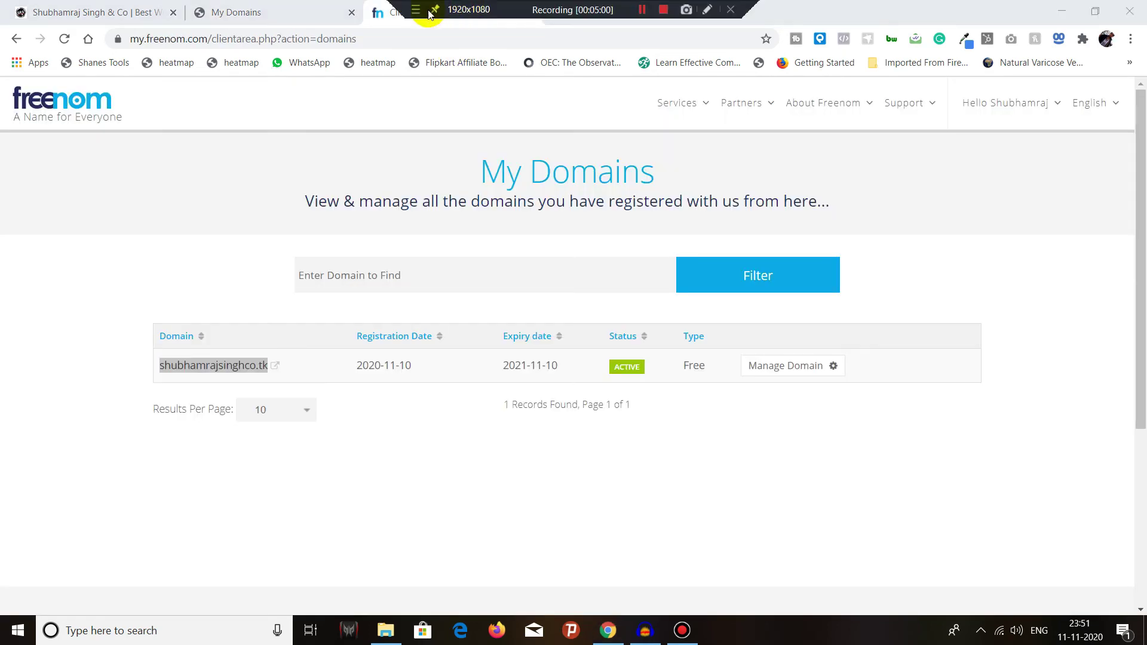
click(808, 369)
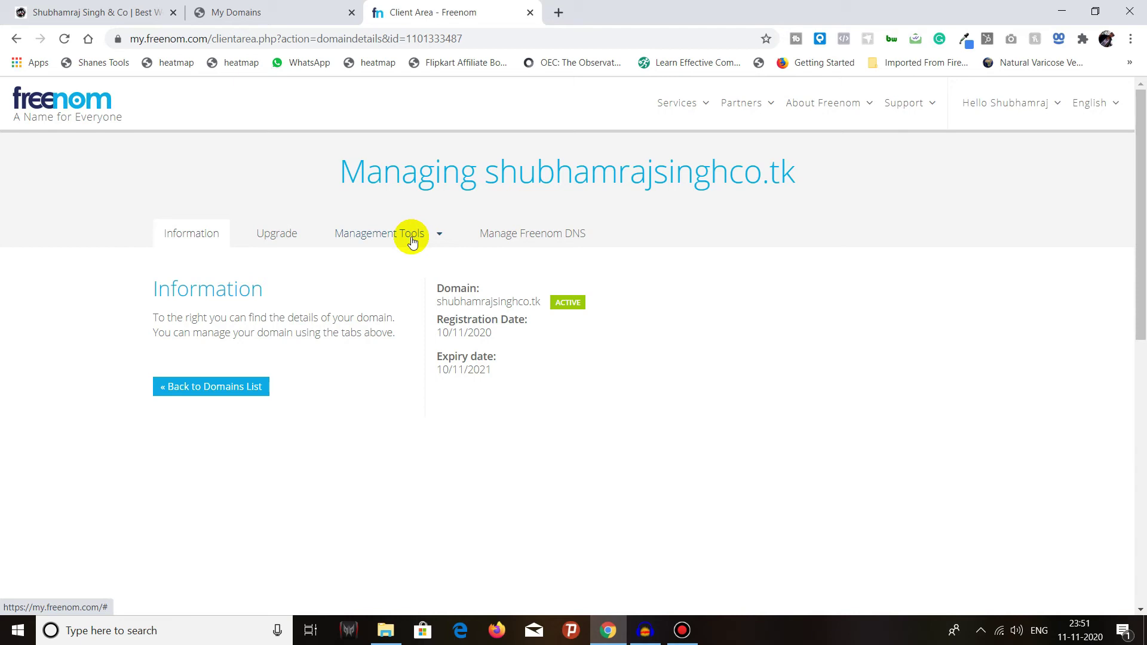
click(411, 239)
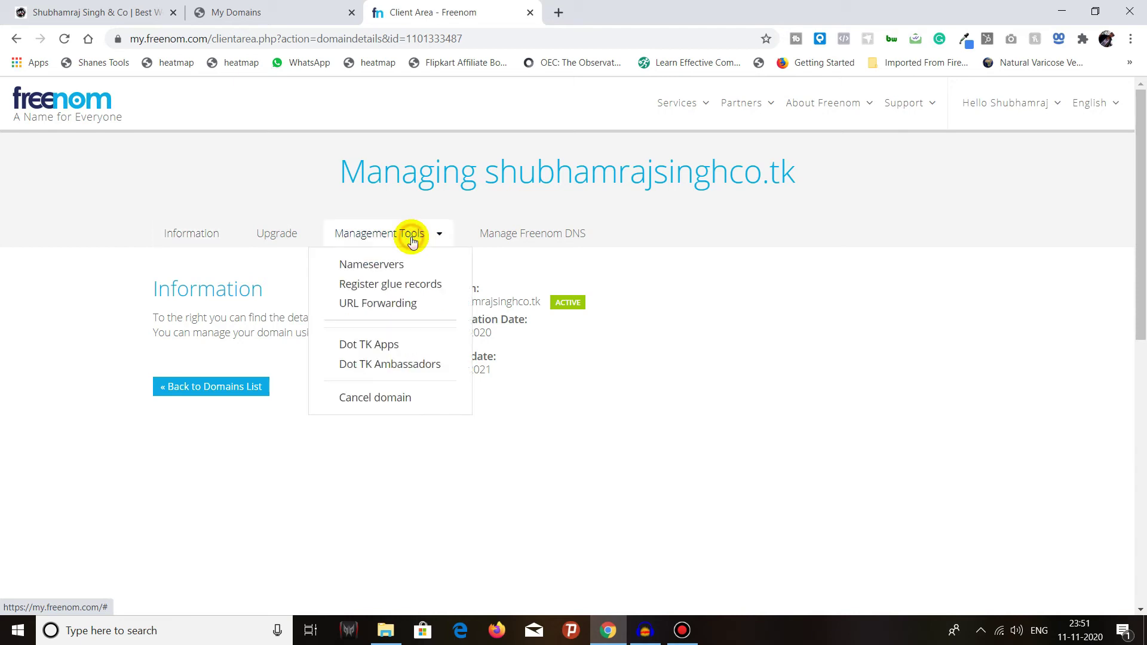
click(392, 264)
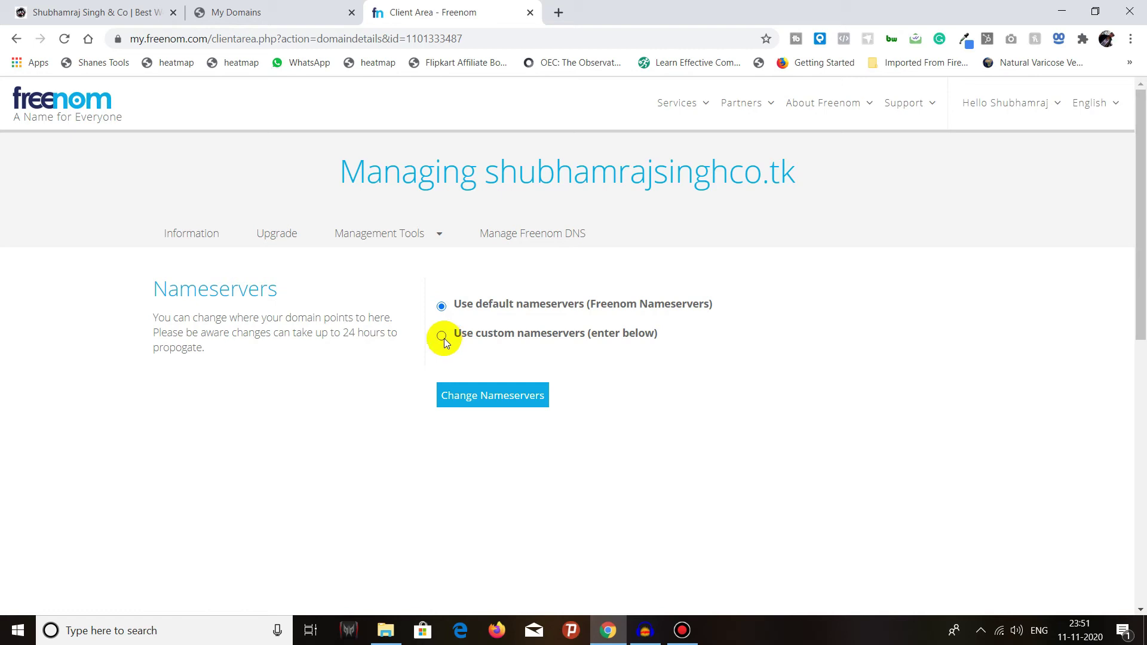
Step: Switch to custom nameservers and fill Nameserver 1 with ns01.000webhost.com
click(442, 335)
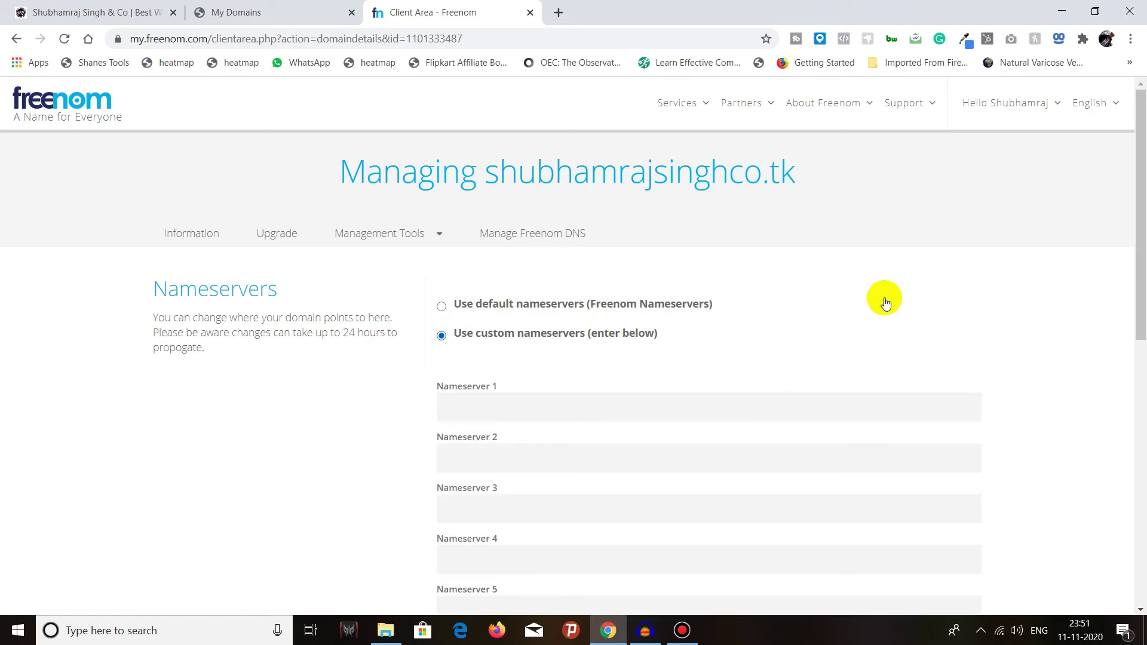
drag(1138, 251, 1138, 278)
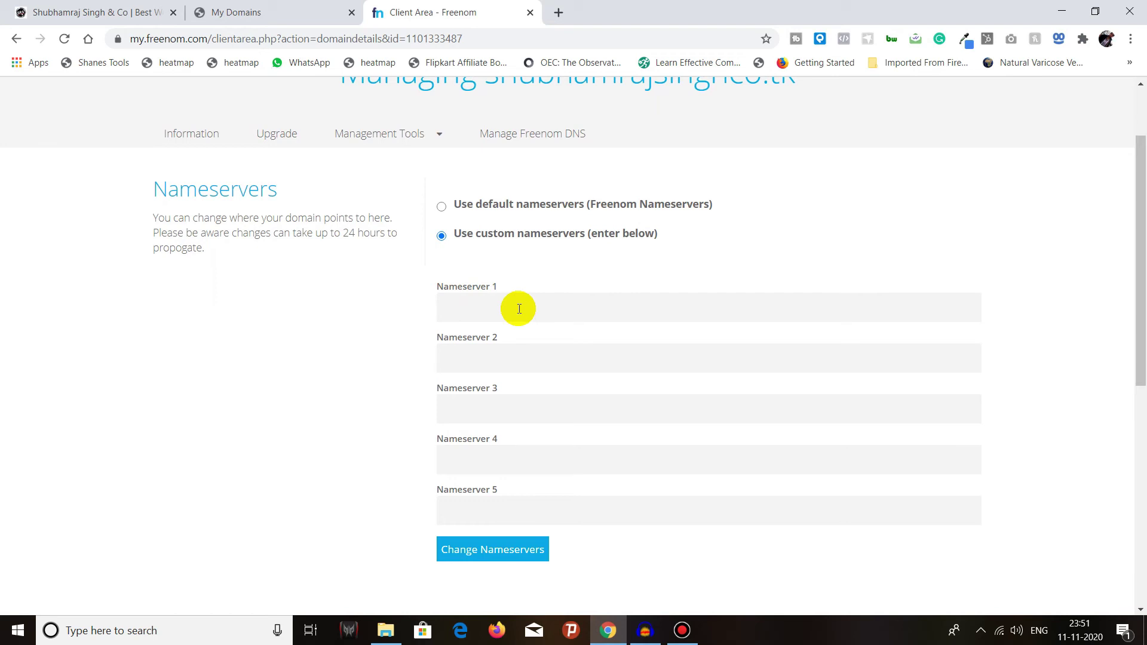
click(518, 310)
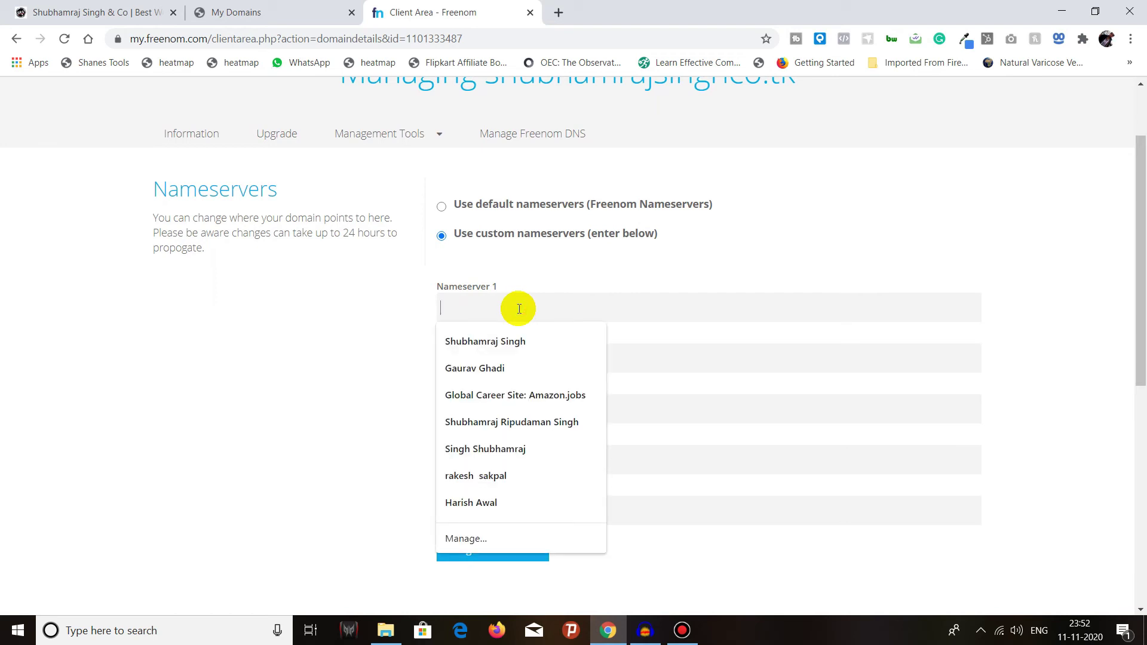
key(ctrl+v)
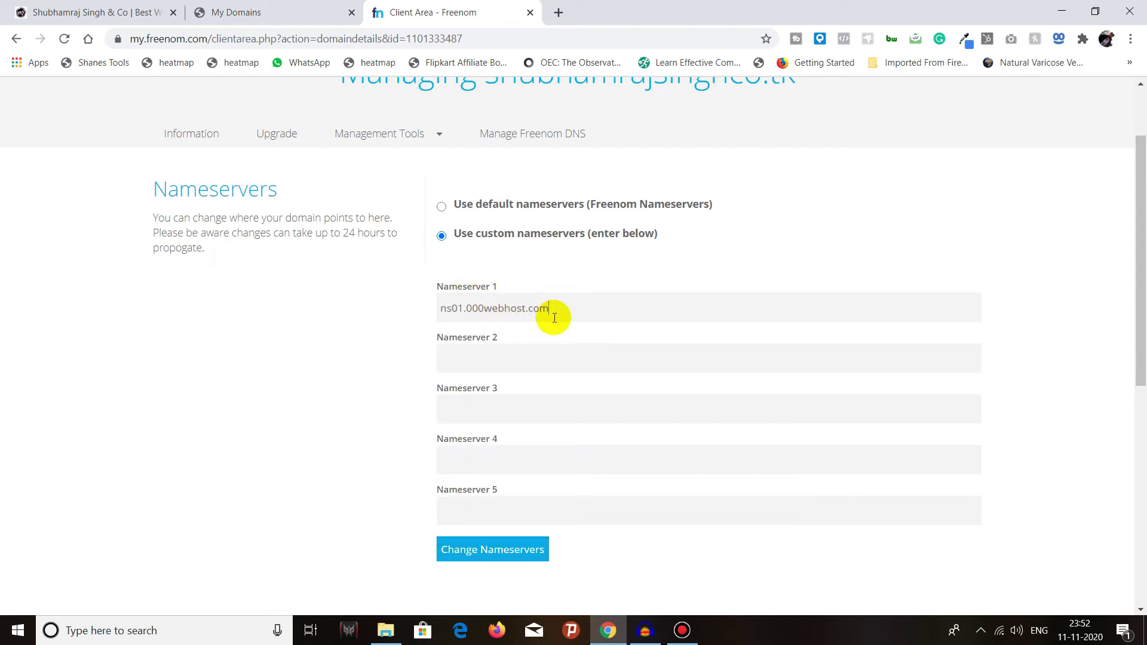
Step: Copy ns02.000webhost.com from 000webhost and fill it into Nameserver 2
click(235, 12)
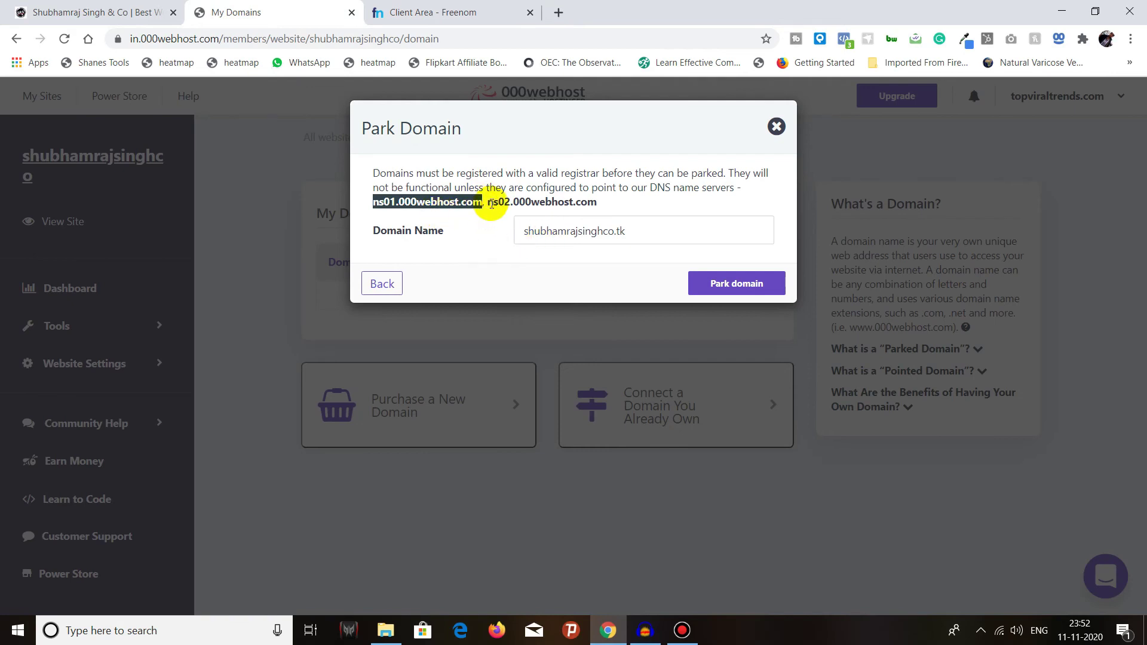
drag(487, 203, 601, 205)
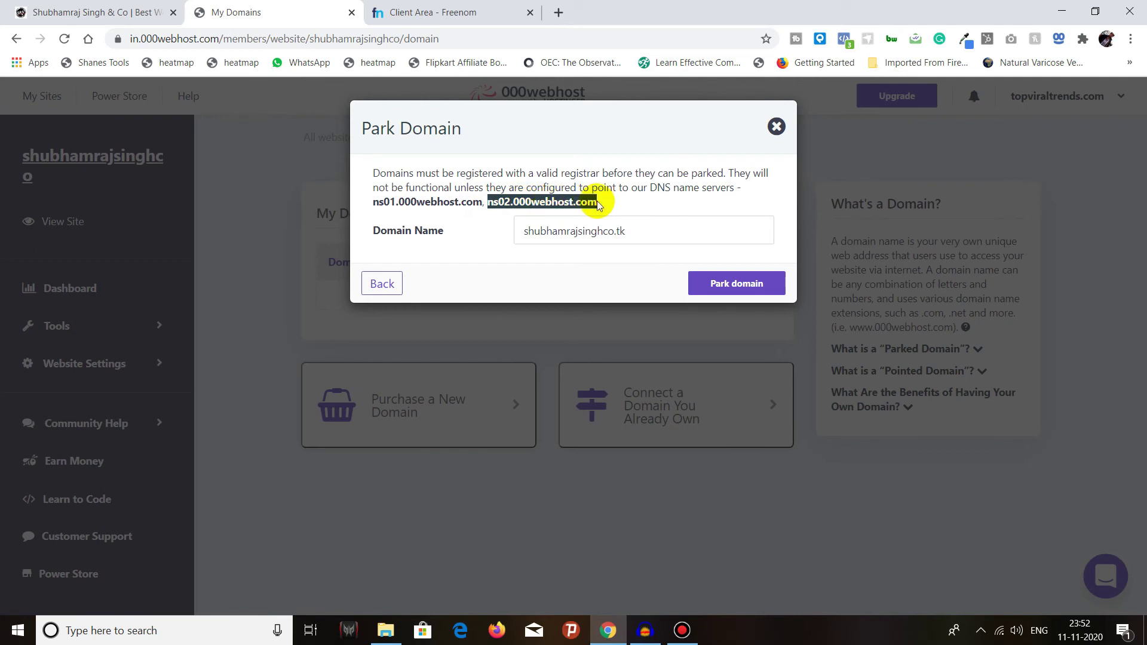
key(ctrl+c)
click(433, 11)
click(492, 356)
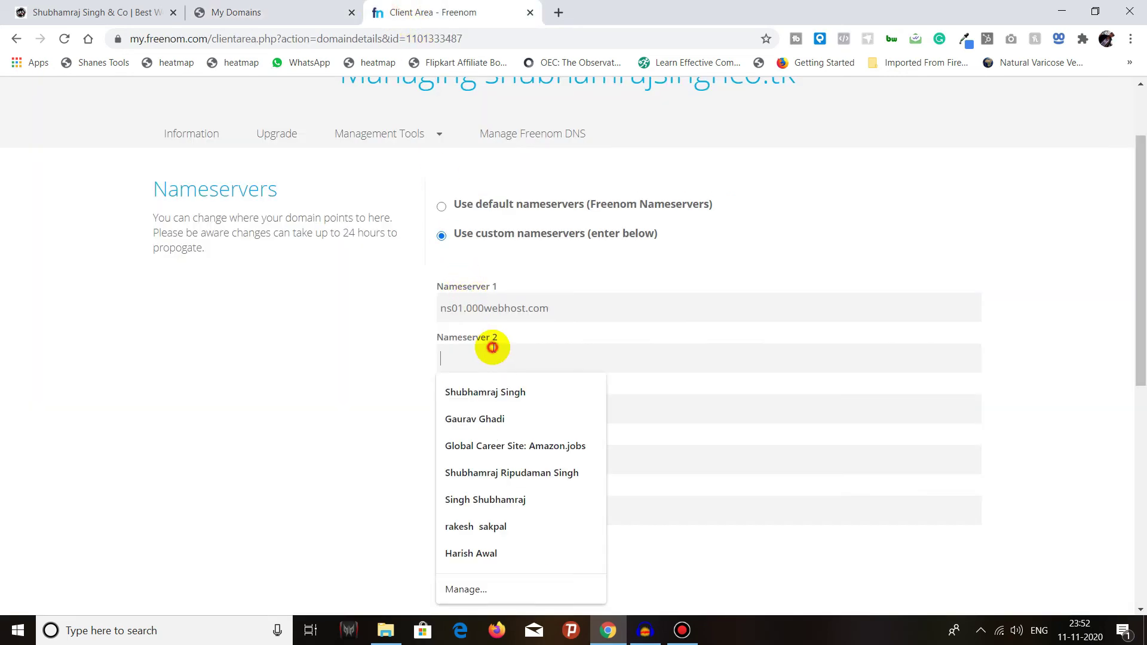
key(ctrl+v)
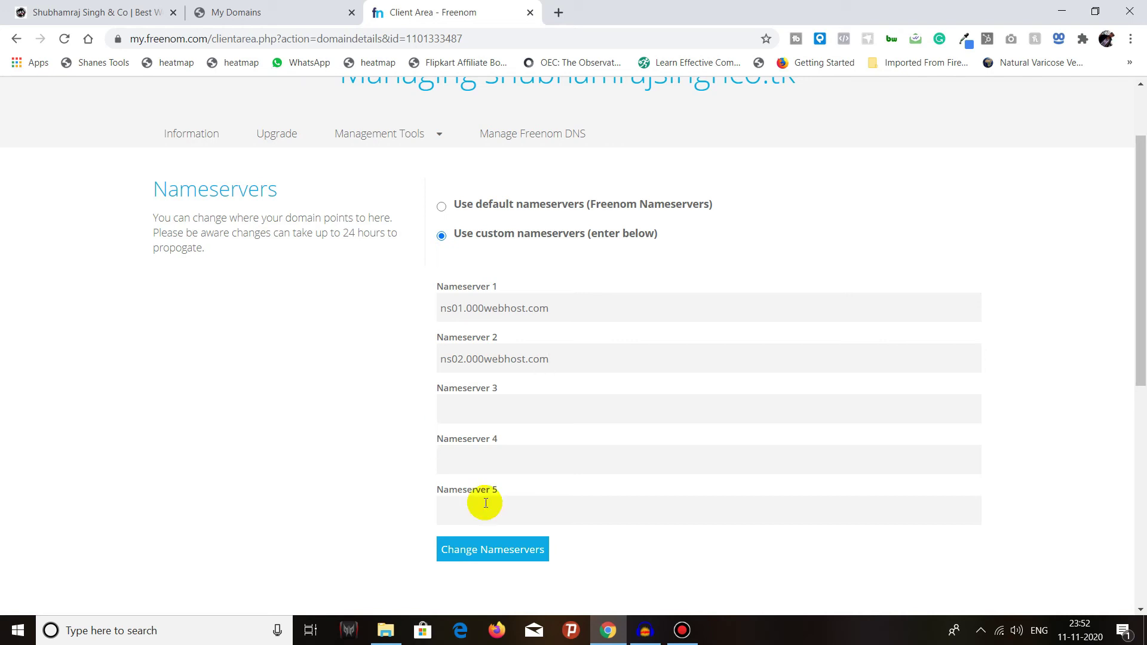
Step: Save the nameserver change in Freenom and park shubhamrajsinghco.tk on the 000webhost site
click(518, 556)
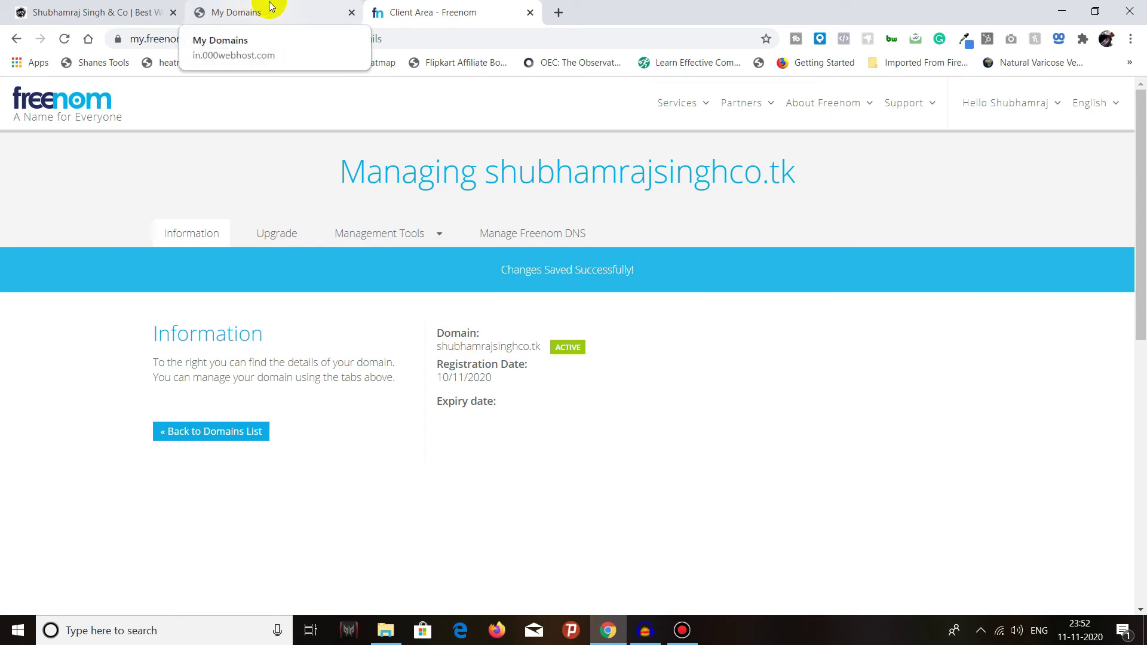
click(251, 11)
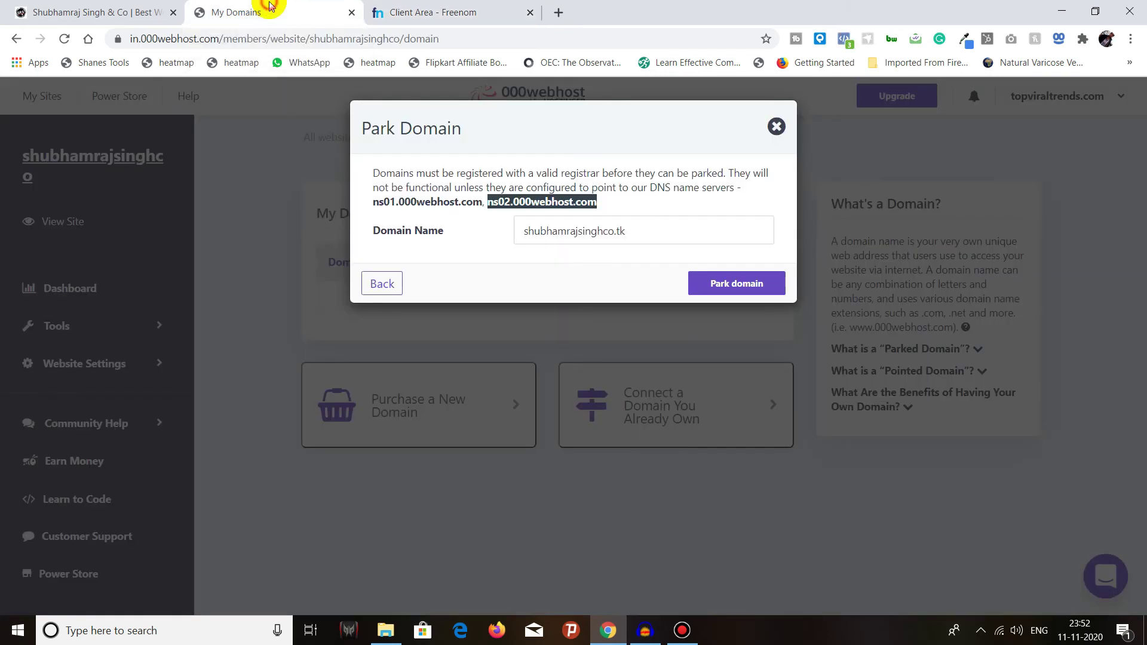
click(555, 202)
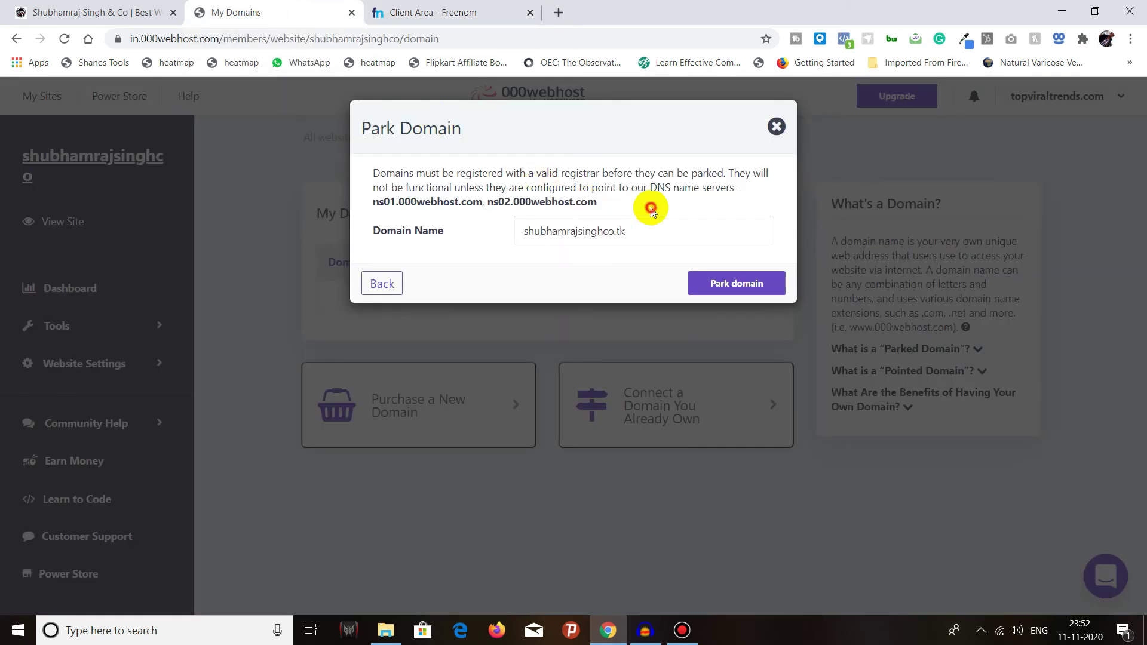
click(763, 294)
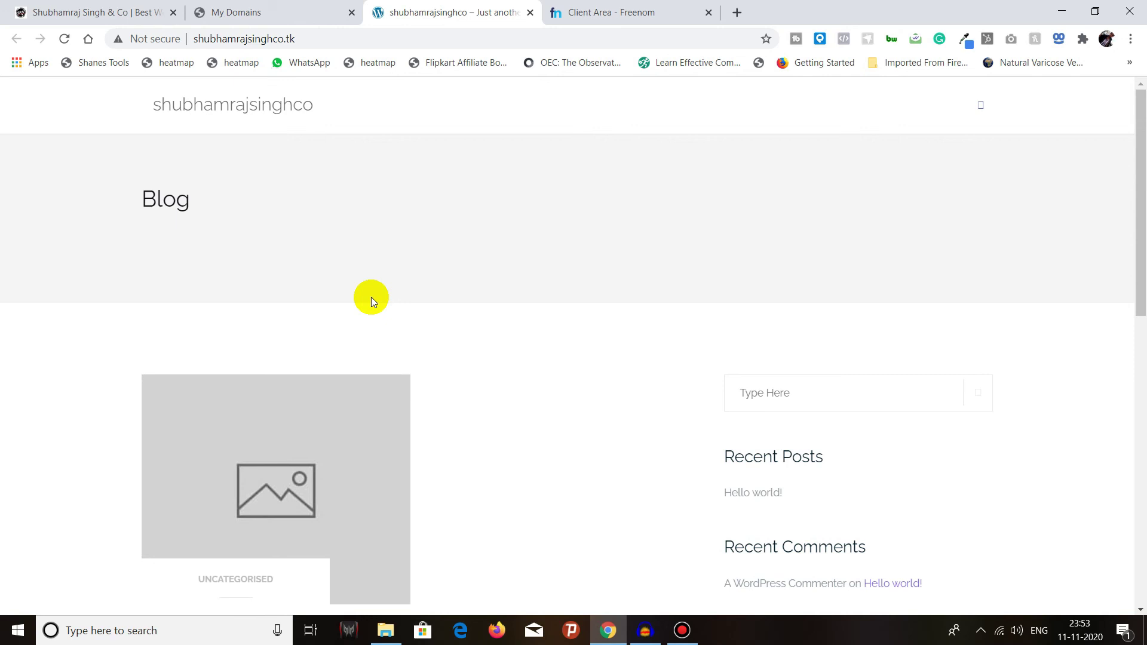
Step: Return to 000webhost's My Domains list showing shubhamrajsinghco.tk parked with its www subdomain
click(236, 11)
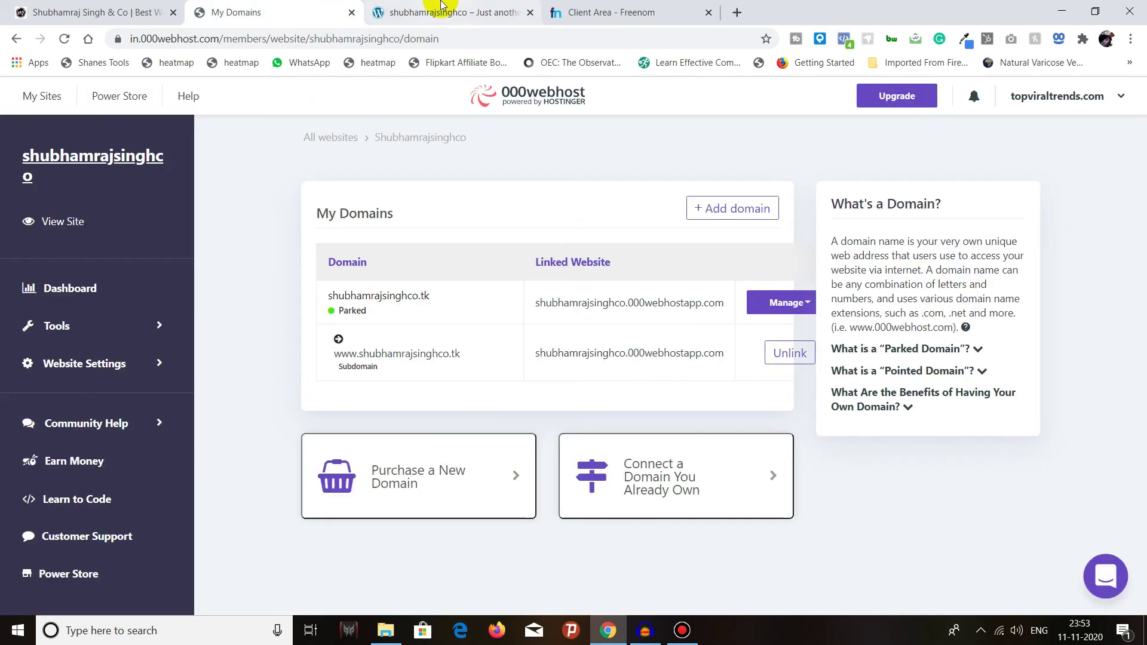